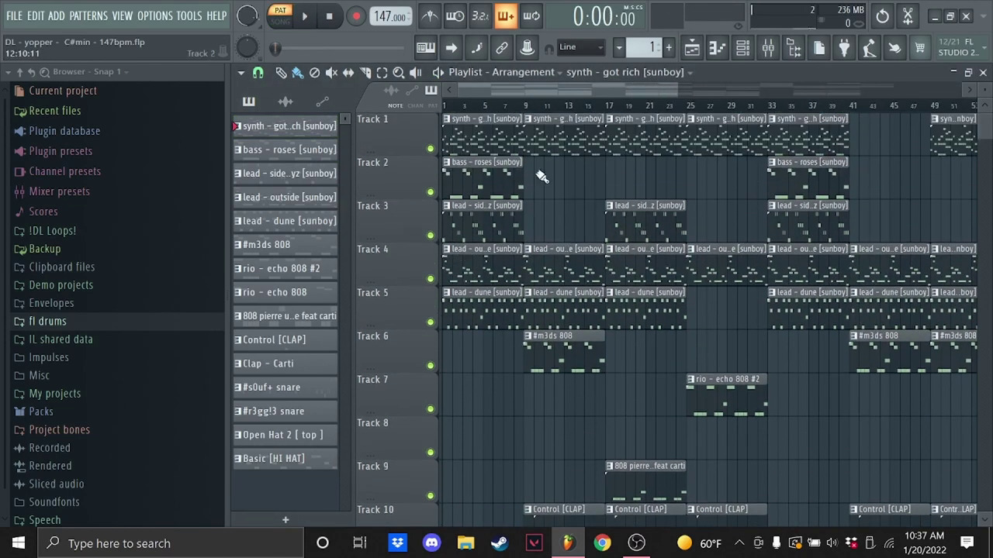
Step: Open the synth - got rich pattern in the piano roll and play the bass - roses pattern's notes
click(719, 49)
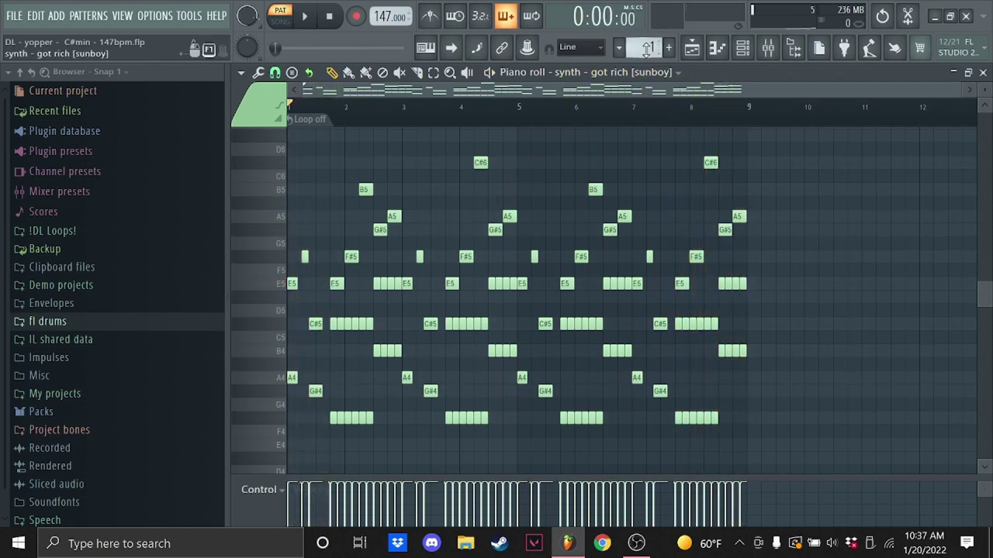
scroll(648, 48, up, 1)
click(743, 48)
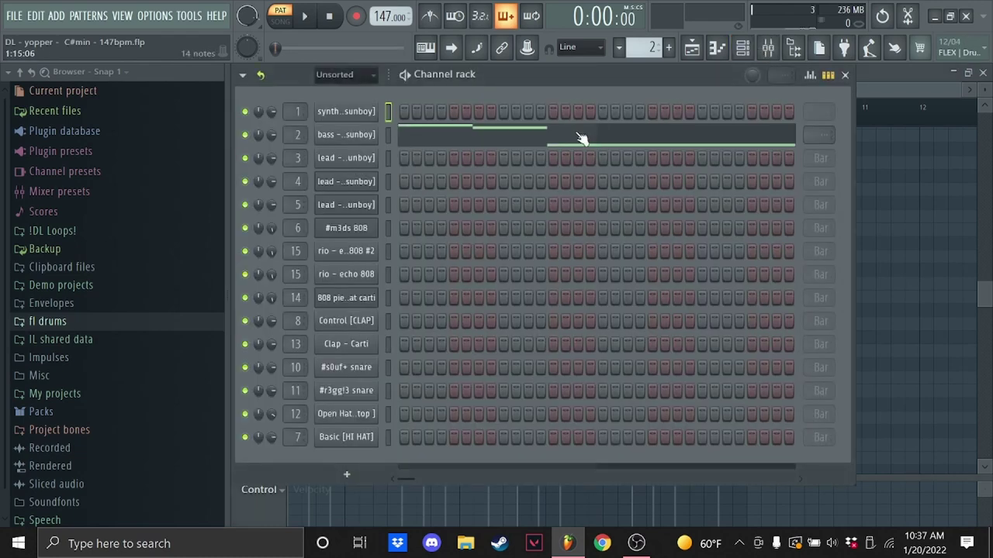
click(581, 140)
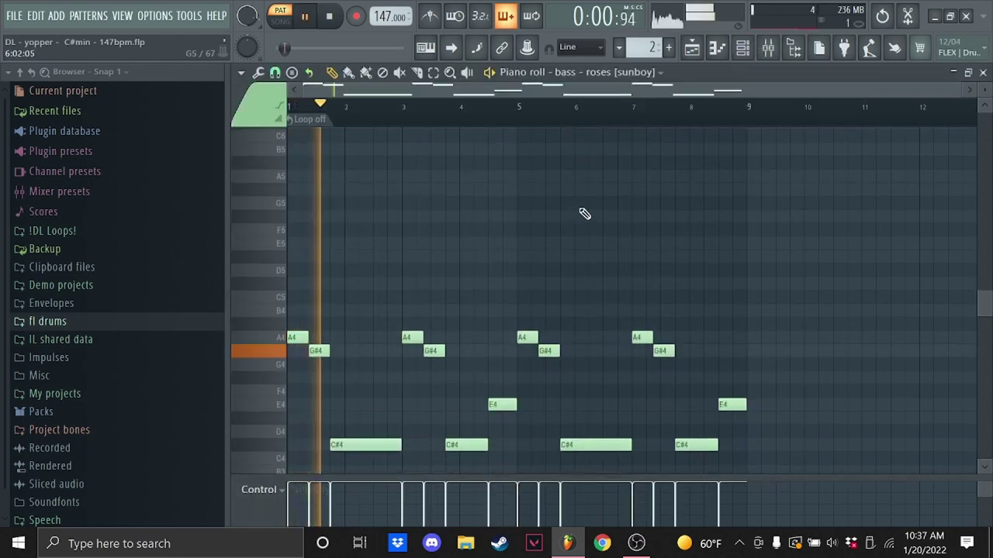
scroll(582, 214, down, 2)
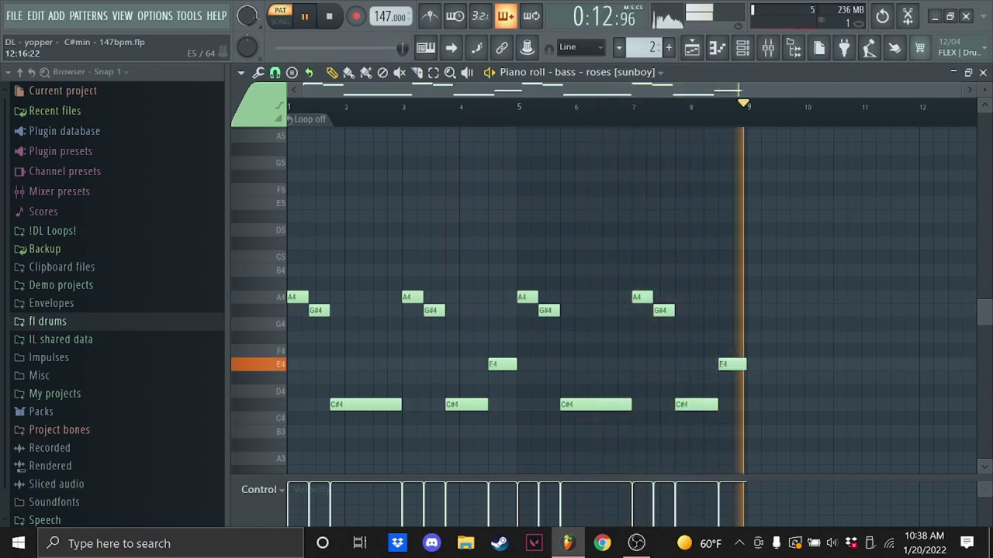
Step: Review the notes of the lead - sidewayz pattern and play the lead - outside pattern in the piano roll
click(743, 48)
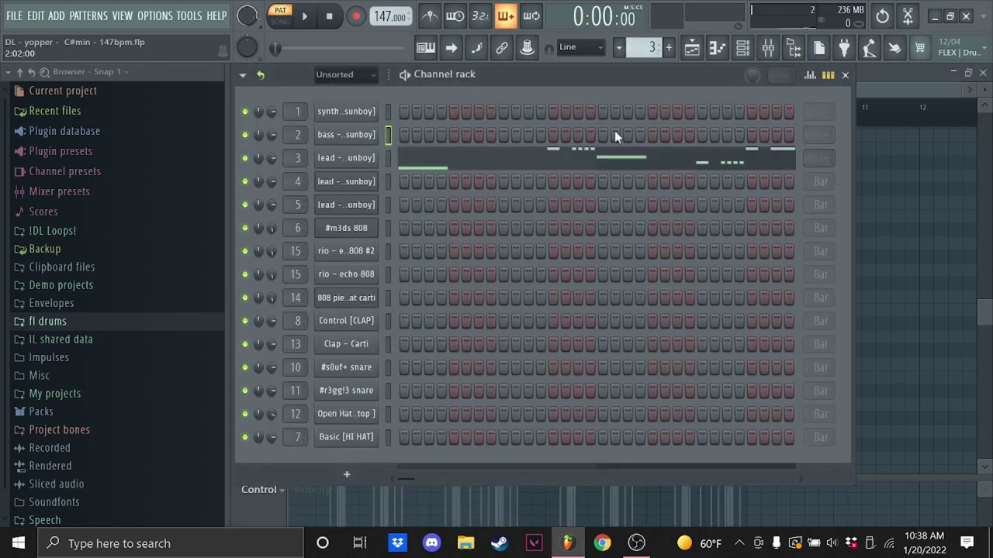
click(605, 169)
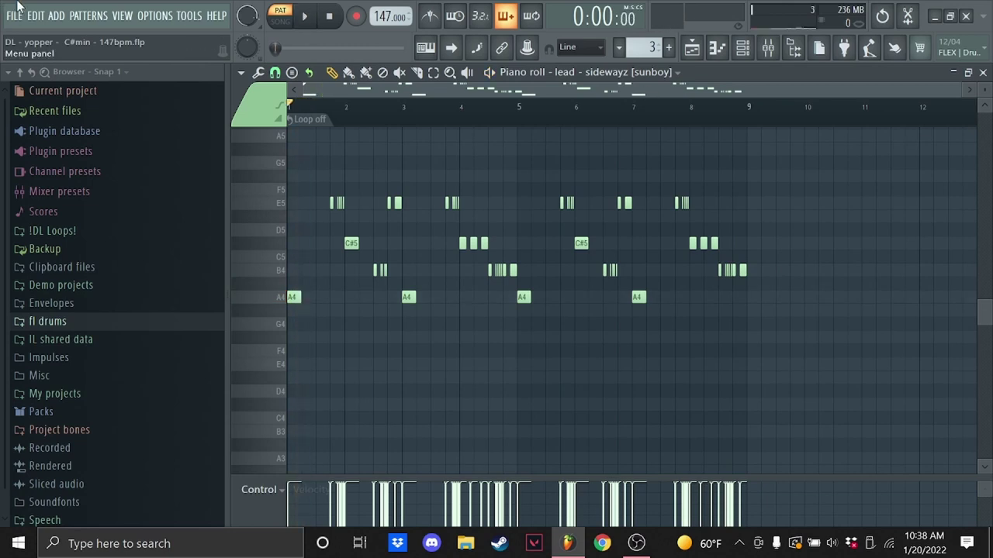
key(F6)
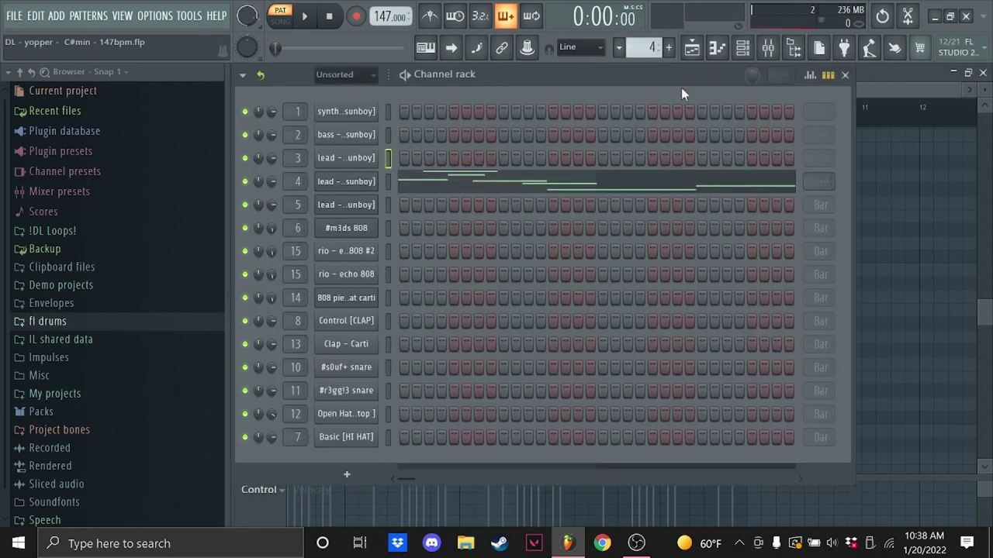
click(542, 188)
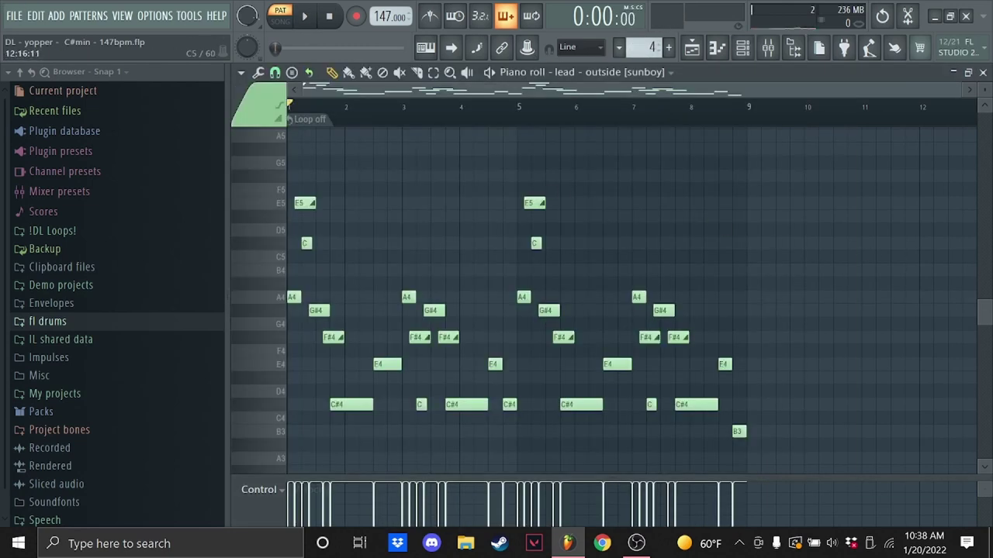
key(space)
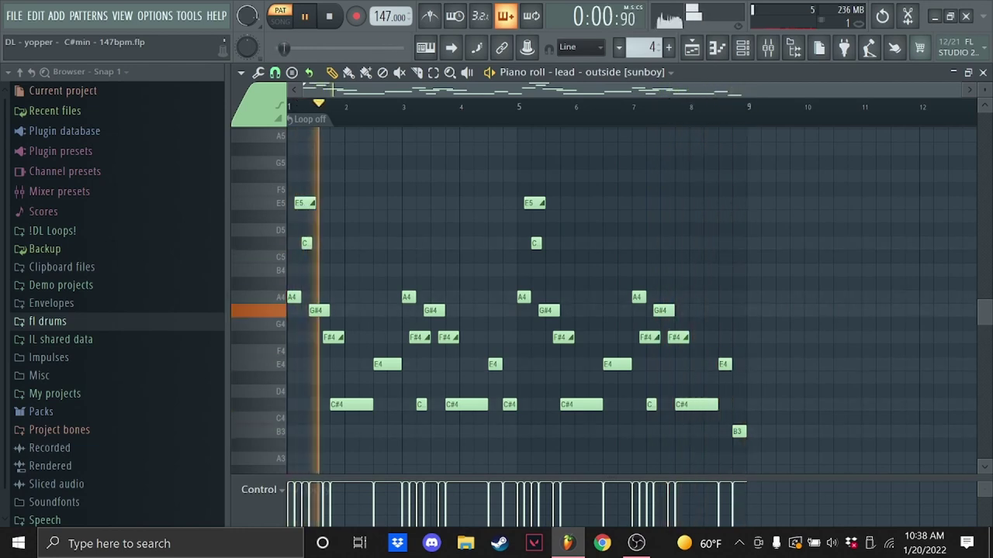
Step: Switch to pattern 5 and show the lead - dune notes in the piano roll
scroll(636, 49, up, 1)
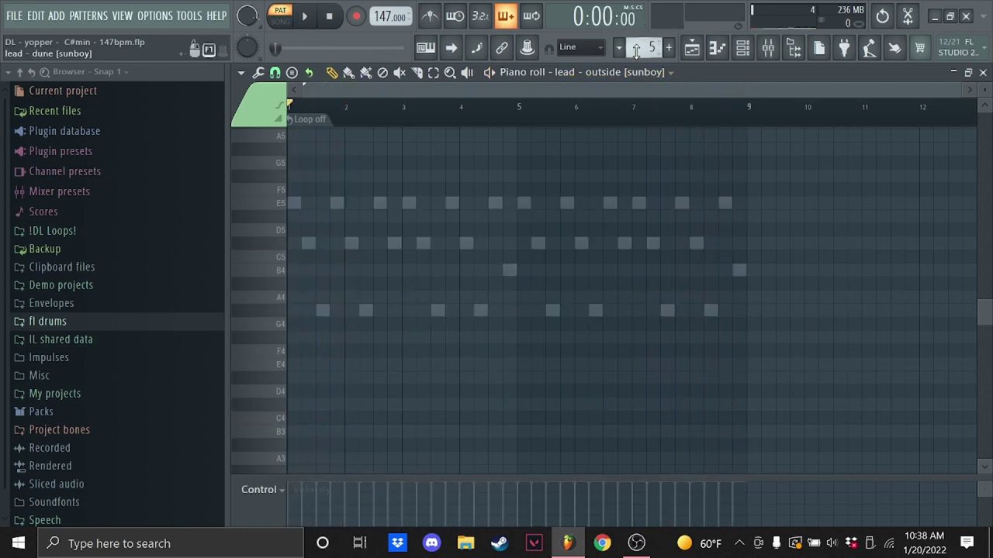
click(742, 51)
click(493, 191)
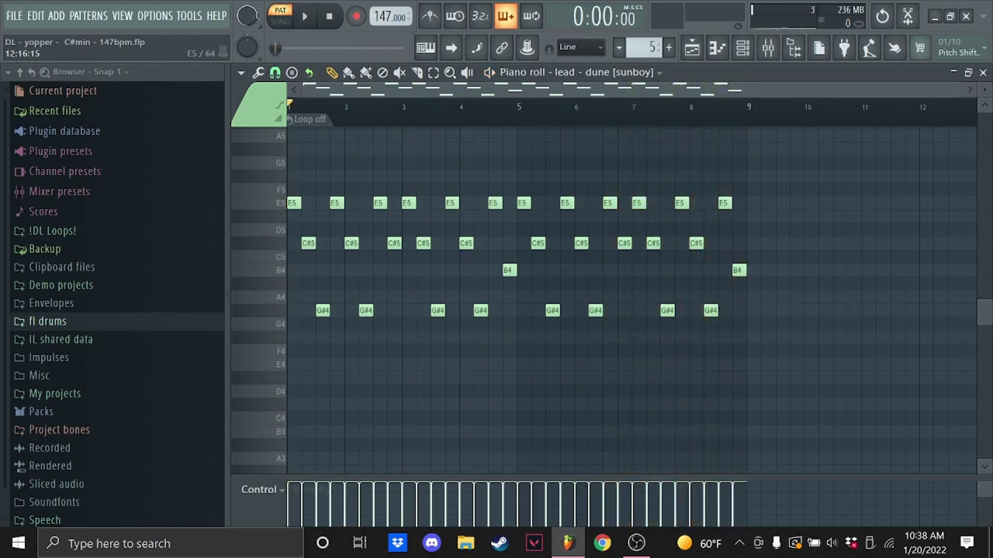
Step: Show the #m3ds 808 notes of pattern 6 in the piano roll and play the pattern through
click(742, 52)
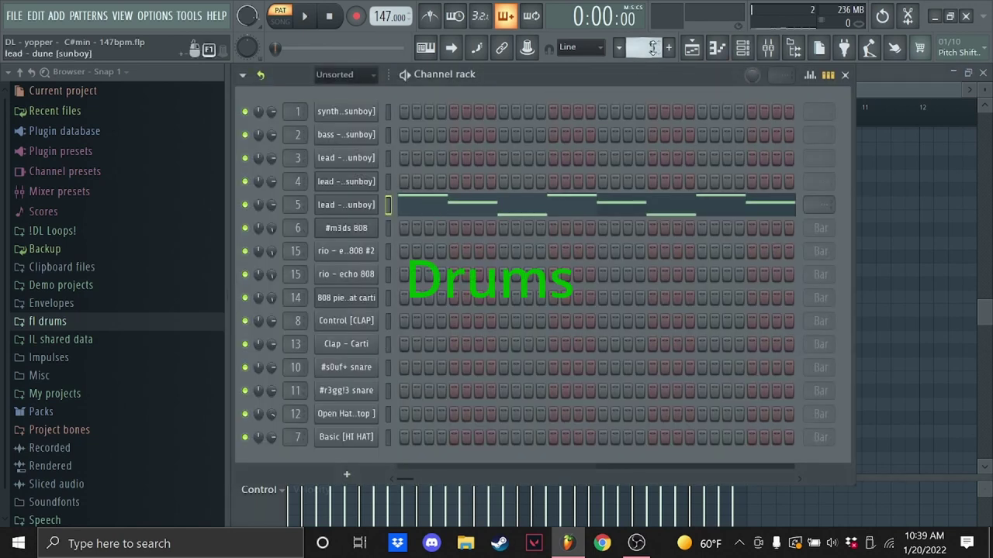
click(495, 228)
key(space)
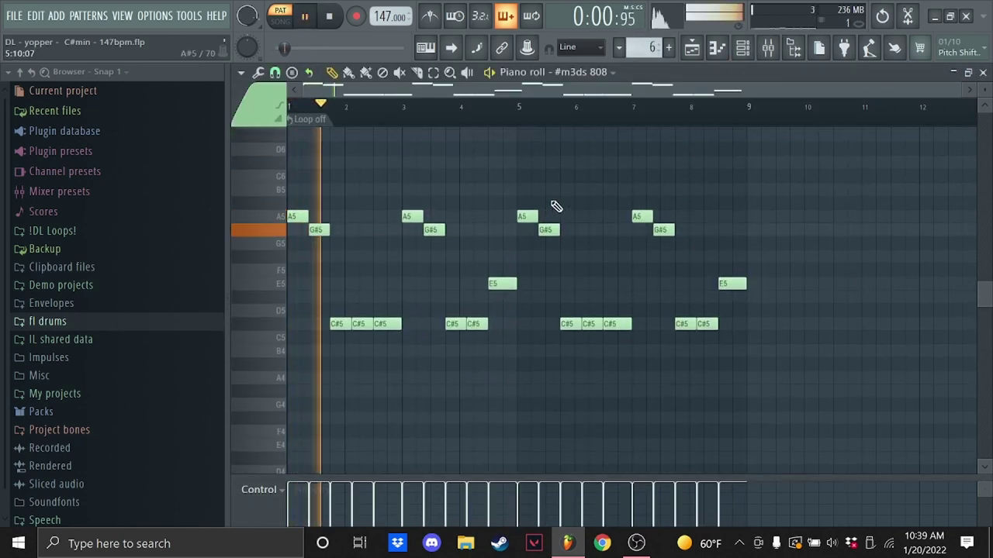
scroll(560, 178, up, 2)
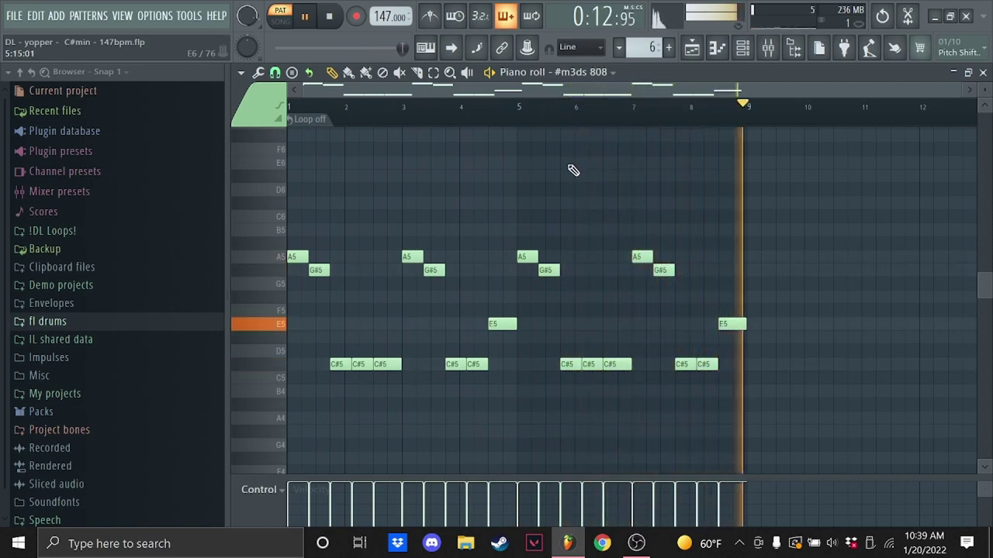
key(space)
Step: Show the rio - echo 808 #2 notes of pattern 7 in the piano roll and play the pattern through
click(743, 49)
scroll(651, 48, up, 1)
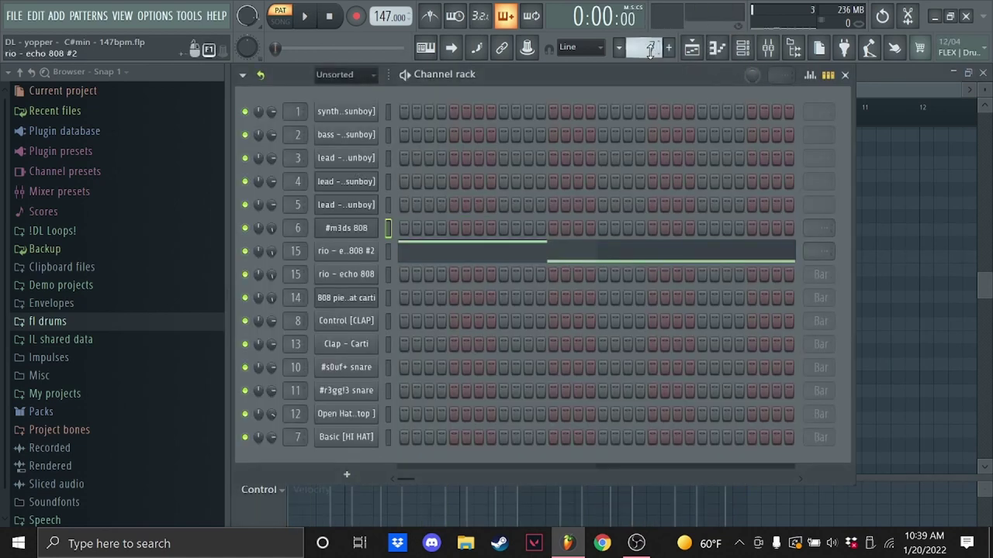
click(460, 256)
key(space)
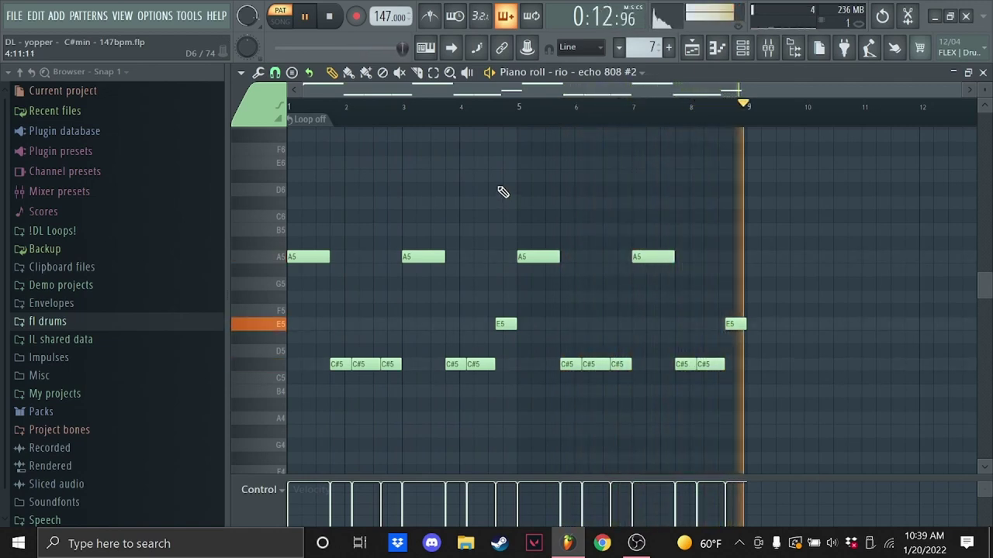
key(space)
Step: Play pattern 8, the rio - echo 808, and pattern 9, the 808 pierre bass
scroll(640, 48, up, 1)
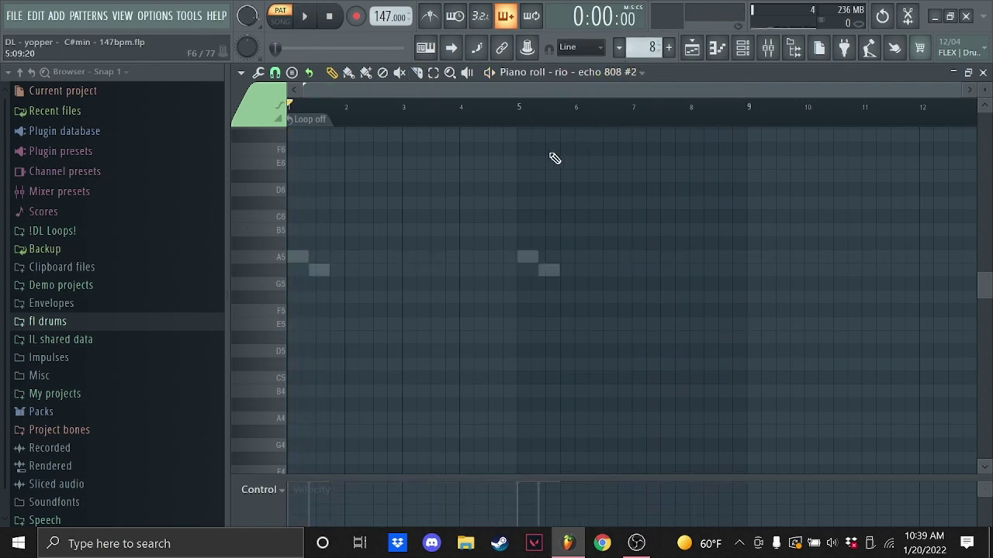
key(space)
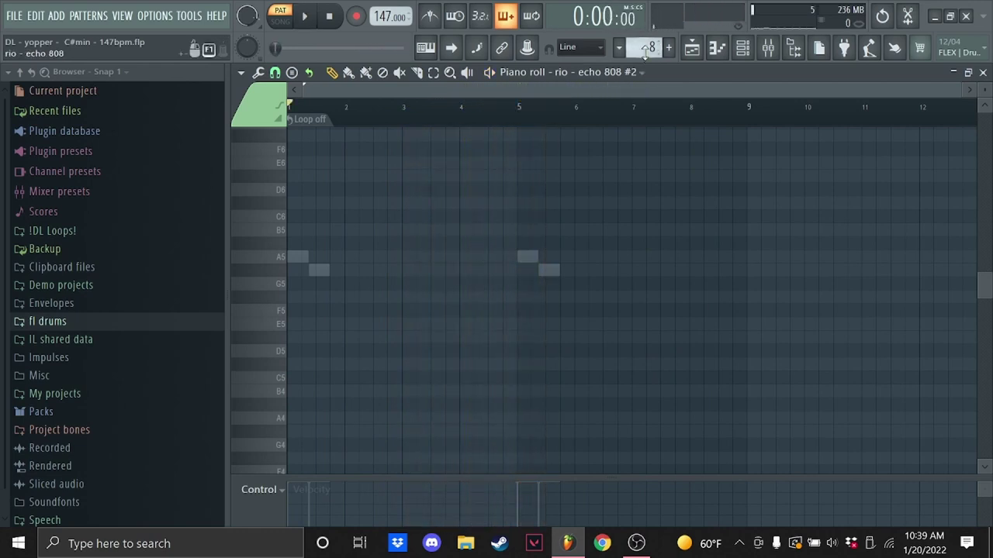
scroll(645, 51, up, 1)
key(space)
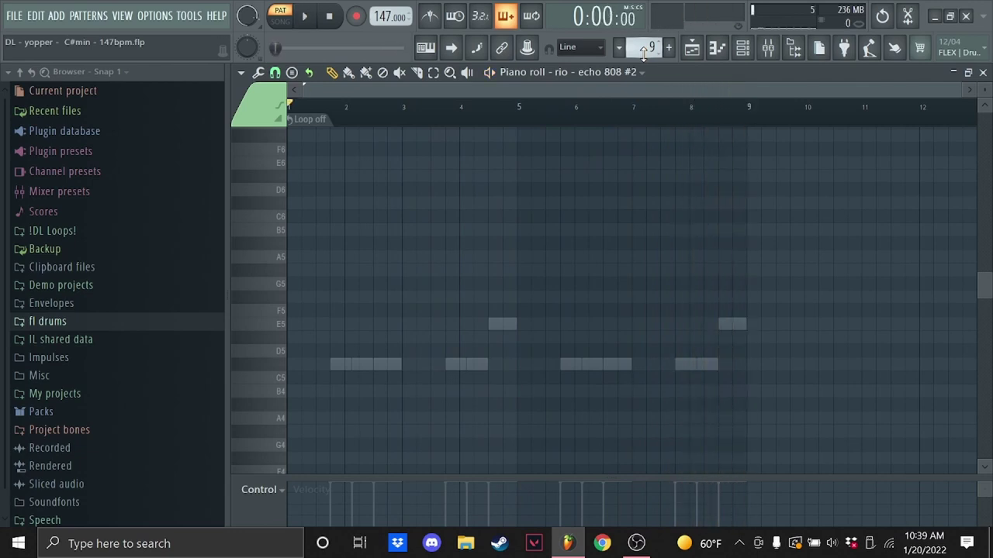
Step: Review the Control [CLAP] steps of pattern 10 and play the Clap - Carti notes of pattern 11
click(718, 48)
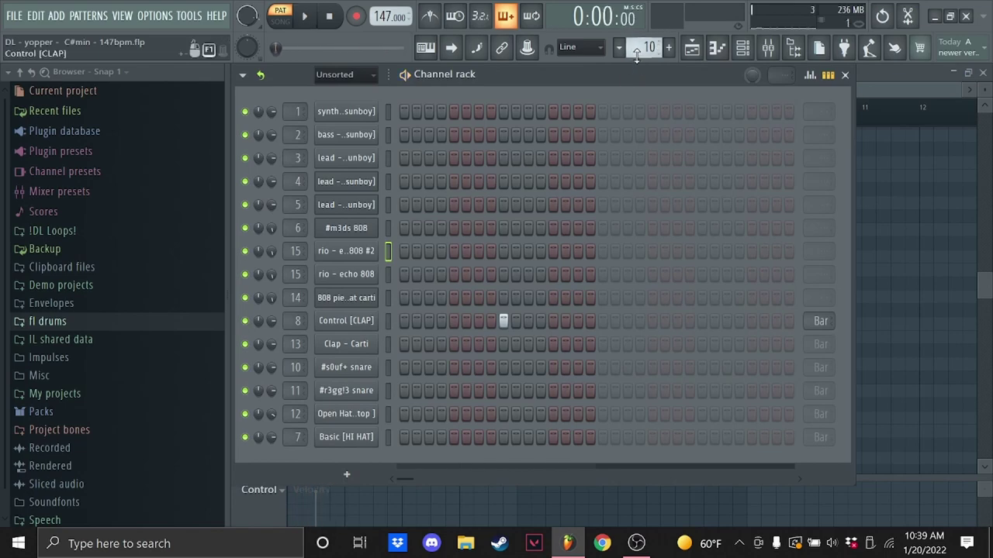
scroll(635, 53, up, 1)
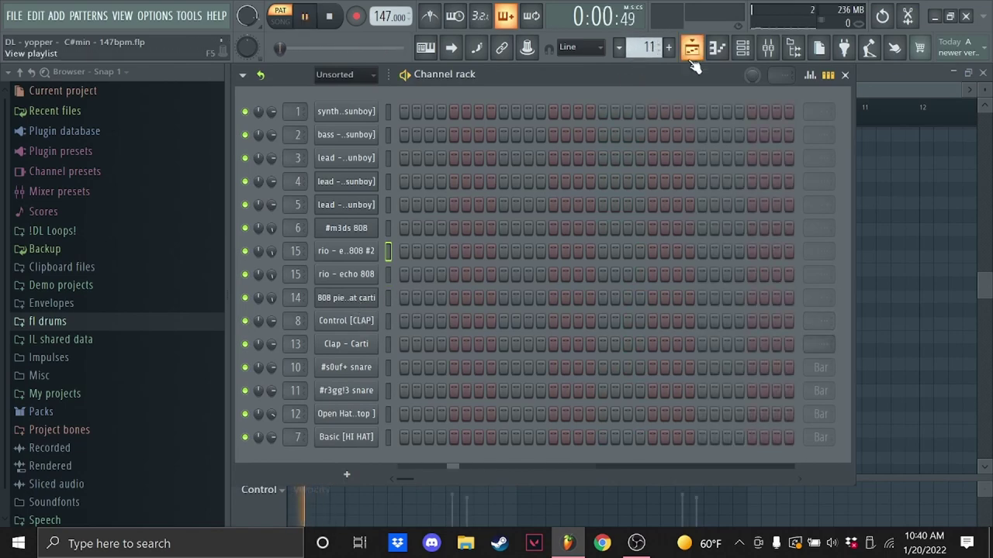
click(691, 51)
click(716, 48)
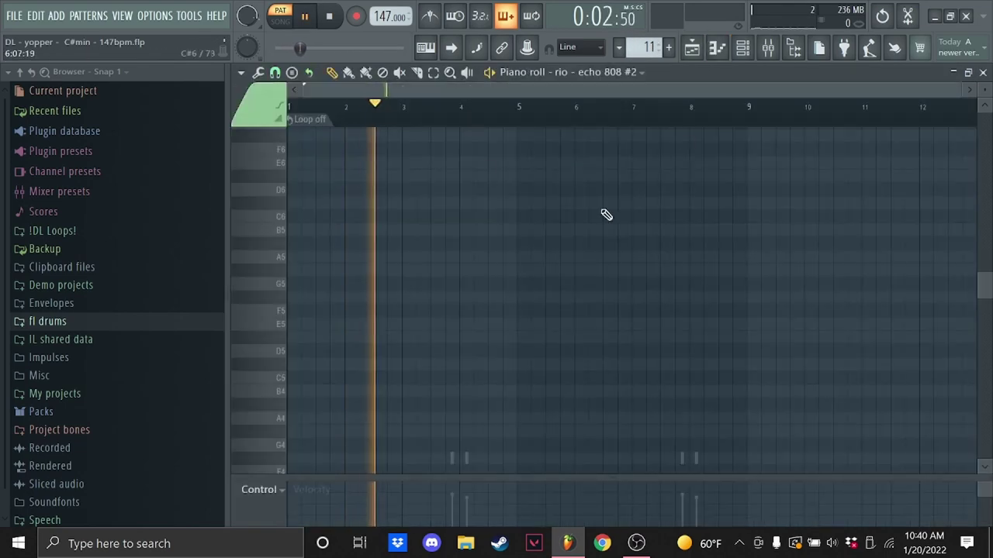
scroll(546, 188, down, 1)
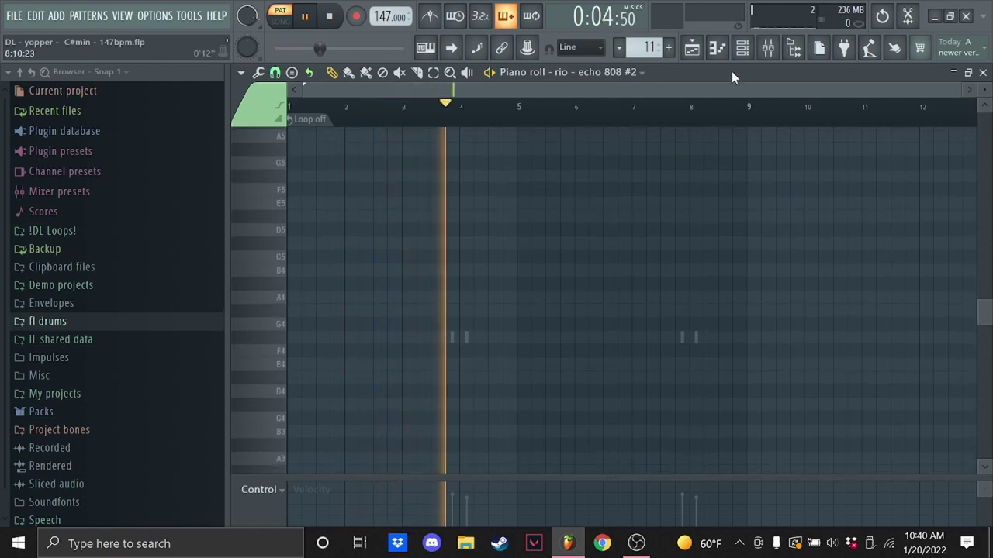
key(space)
Step: Show the #s0uf+ snare notes of pattern 12 in the piano roll and play the pattern
click(742, 50)
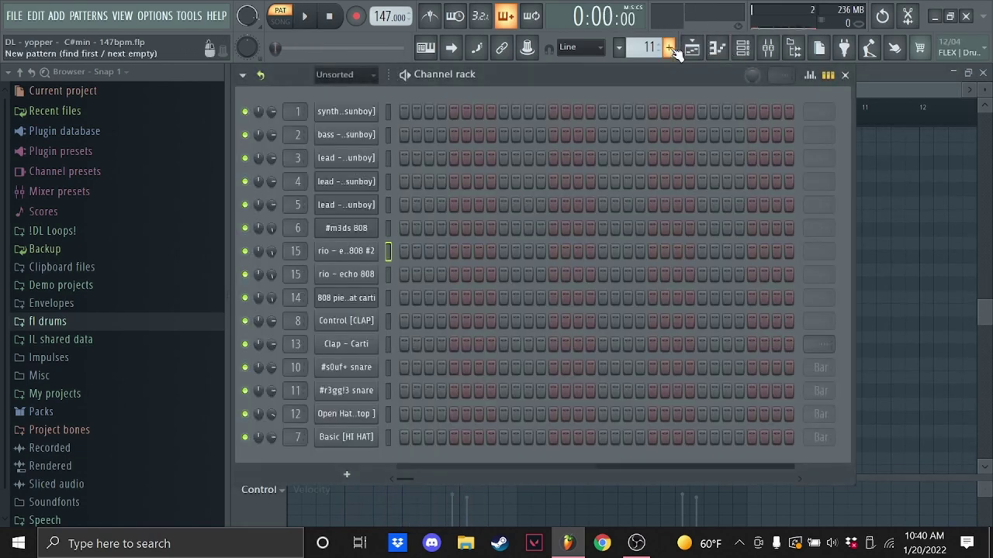
click(670, 48)
click(493, 382)
key(space)
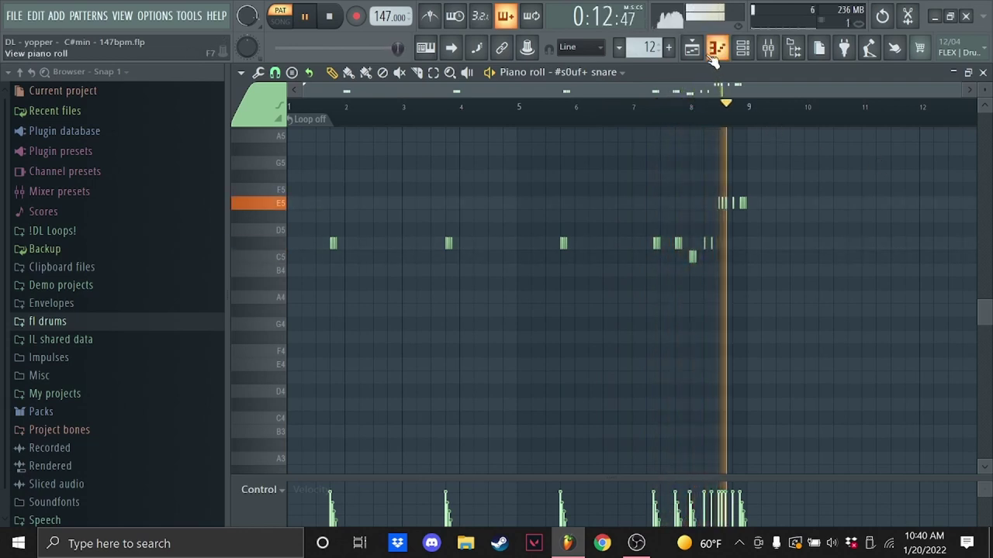
Step: Play the #r3gg!3 snare hits of pattern 13 near bars 5 and 9, and show the Open Hat 2 [ top ] notes of pattern 14
scroll(650, 48, up, 1)
click(504, 109)
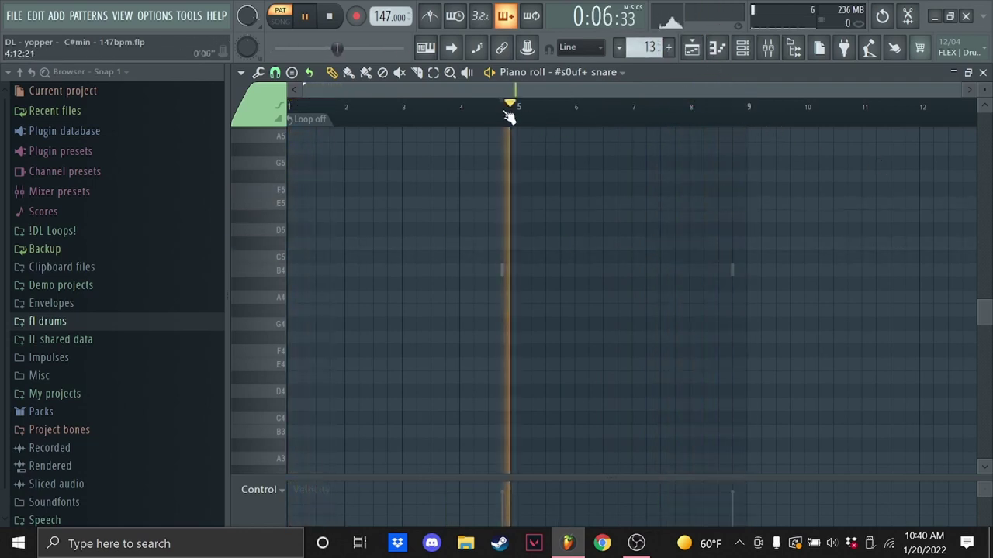
click(720, 108)
click(669, 48)
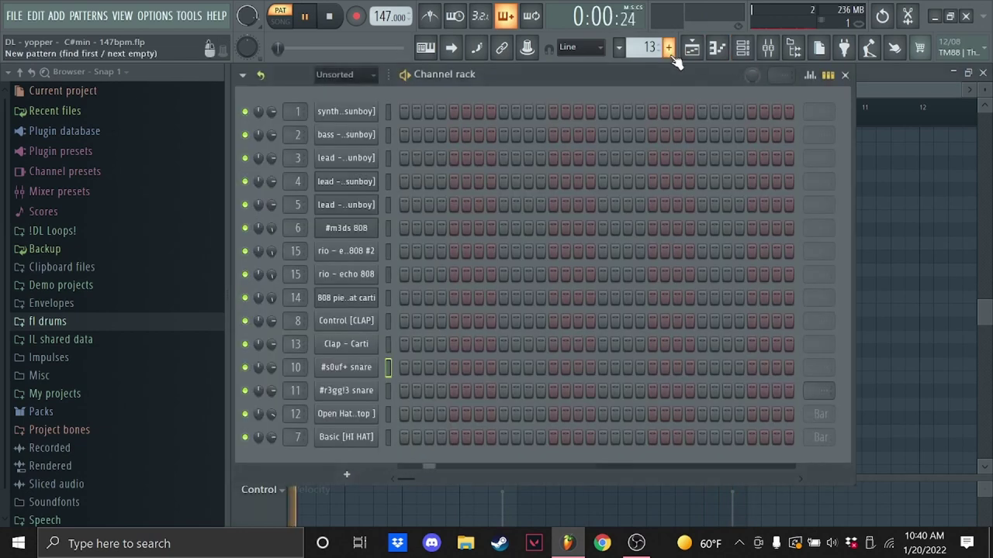
click(481, 425)
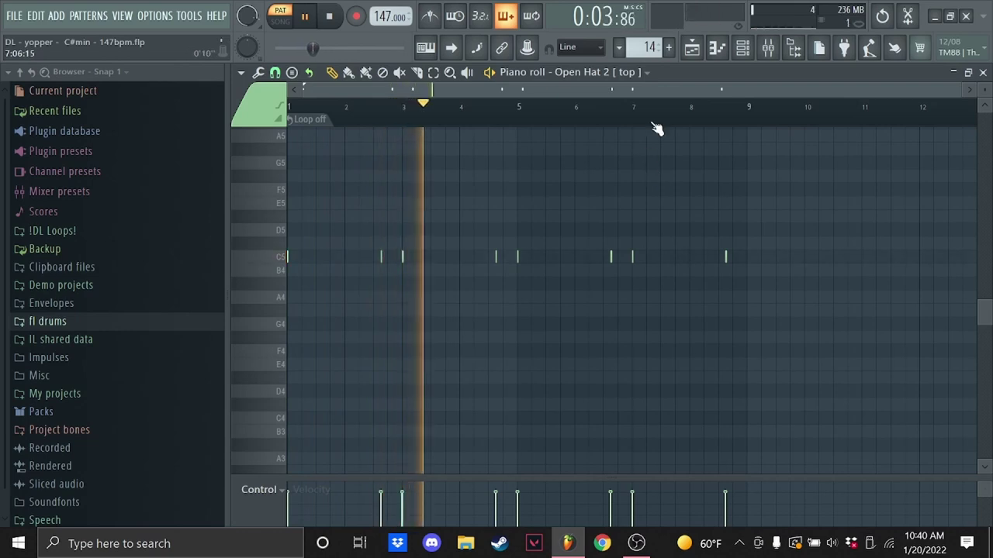
Step: Show the Basic [HI HAT] notes of pattern 15 in the piano roll and play the pattern
click(746, 53)
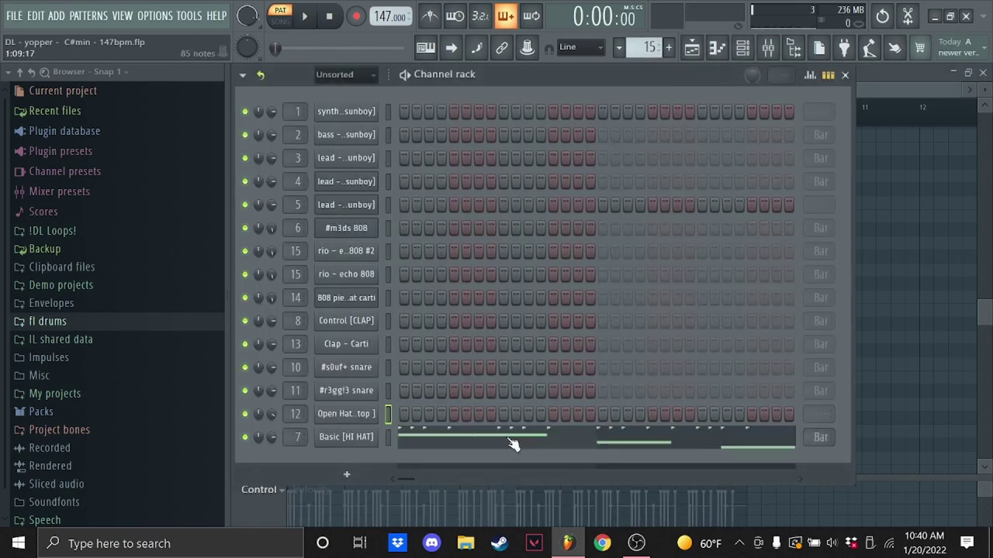
click(512, 444)
key(space)
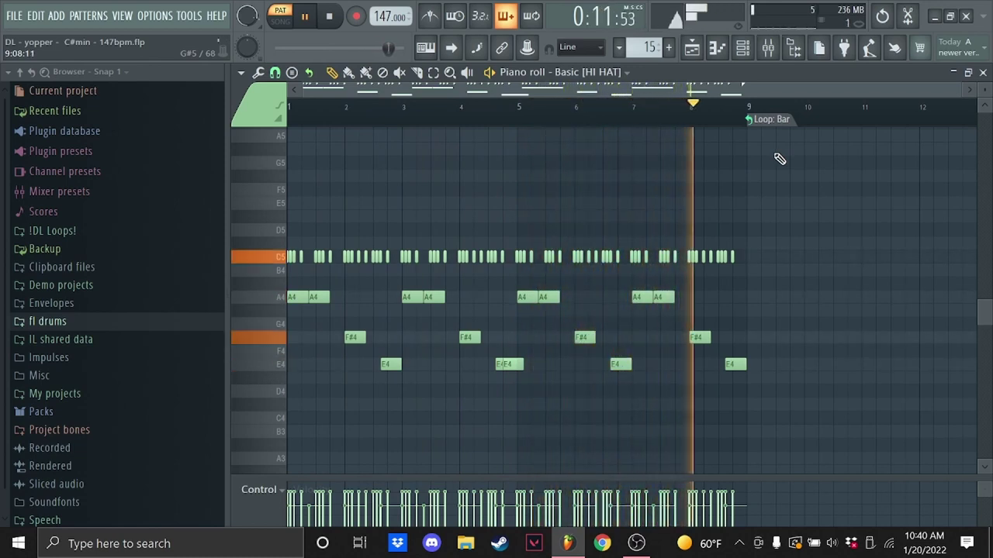
key(space)
Step: Look through the effect slots of the mixer's insert tracks, from Insert 1 through Insert 15
click(768, 48)
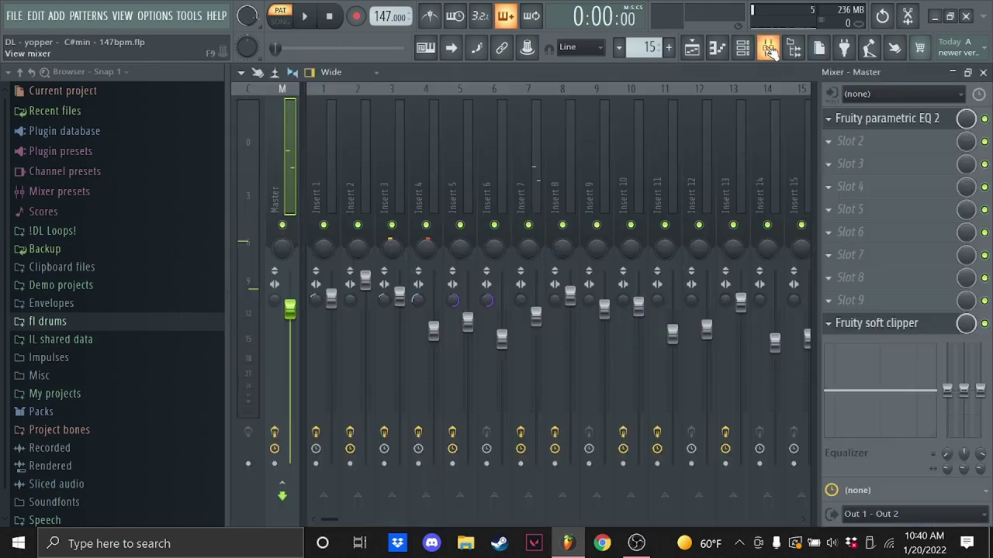
click(325, 137)
click(352, 146)
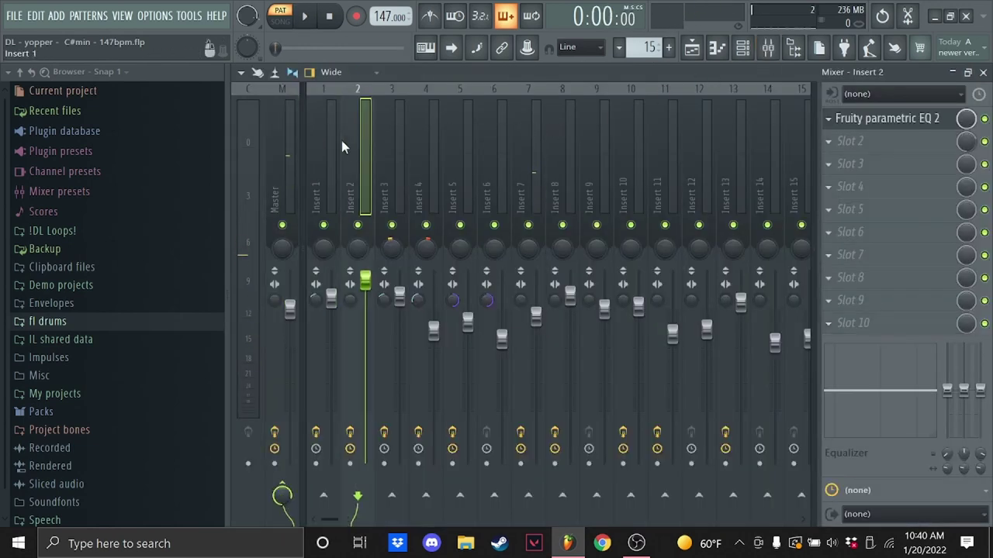
click(396, 157)
click(429, 160)
click(461, 162)
click(497, 155)
click(536, 151)
click(566, 150)
click(620, 147)
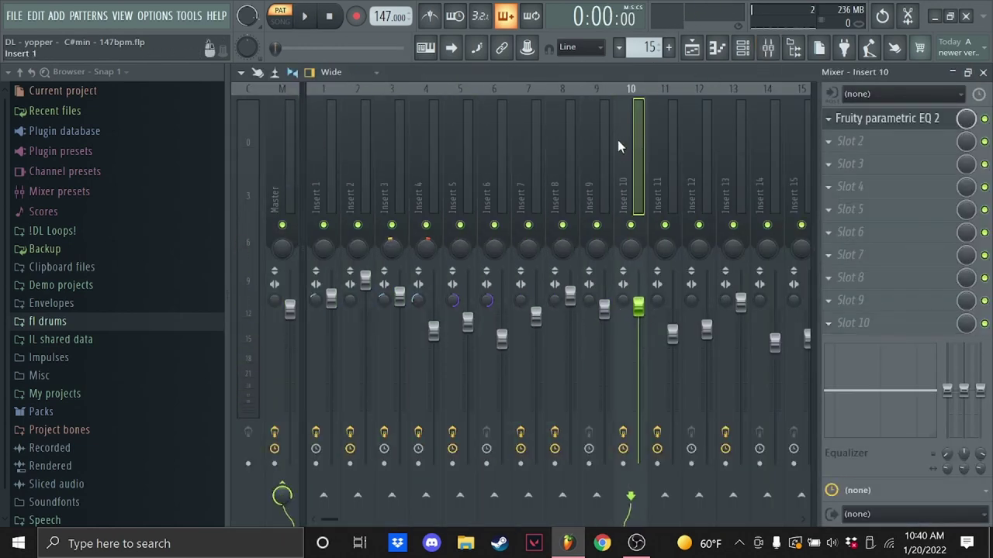
click(663, 147)
click(721, 150)
click(756, 149)
click(786, 150)
Step: Return to the playlist and play the full arrangement from the start in song mode
click(691, 48)
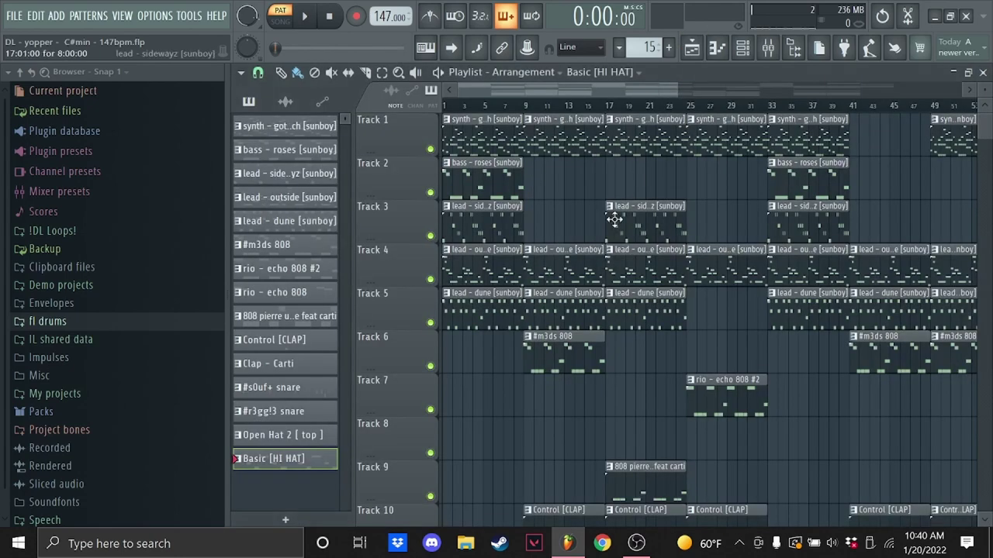
key(space)
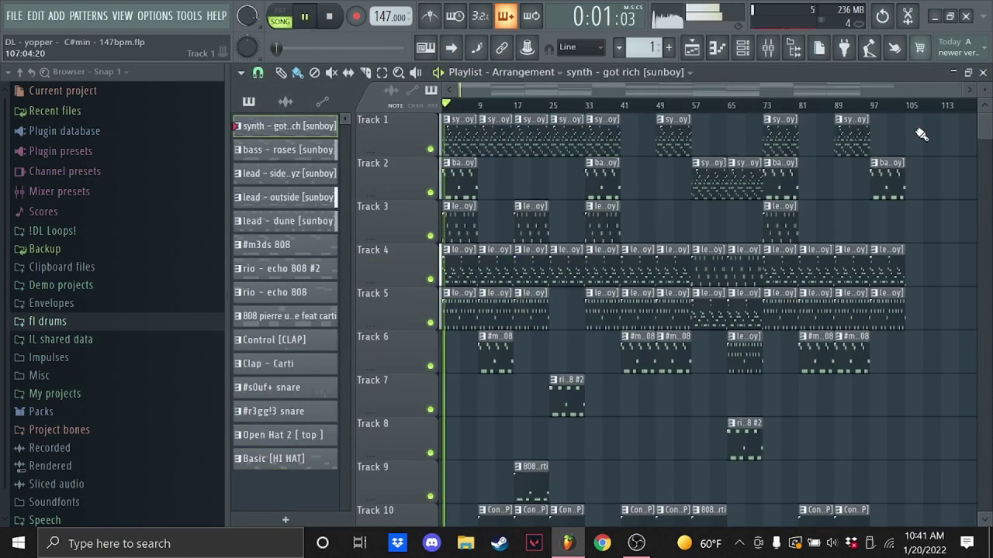